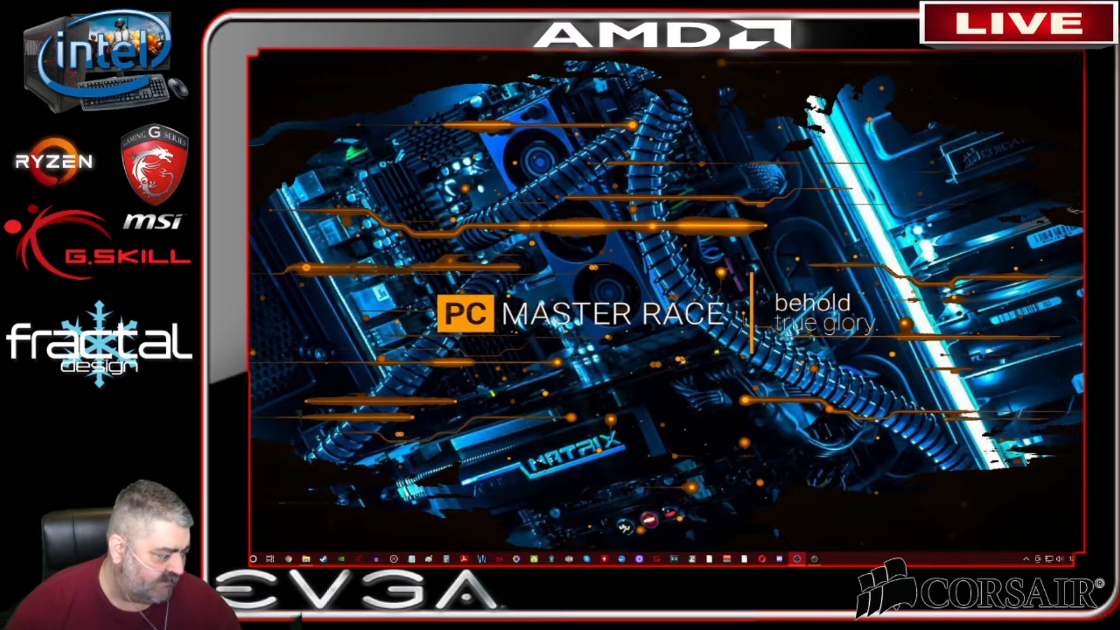
- Open the format settings for the ESD-USB (E:) drive in File Explorer and choose FAT32 (Default) as the file system
{"action": "left_click", "coordinate": [305, 559]}
{"action": "right_click", "coordinate": [666, 406]}
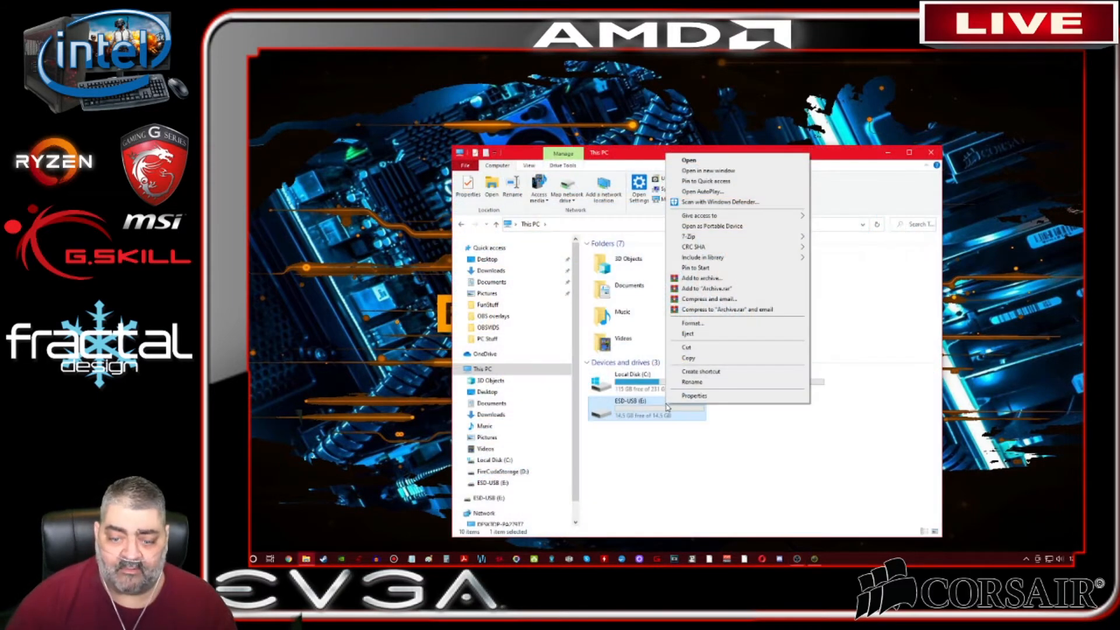
{"action": "left_click", "coordinate": [709, 324]}
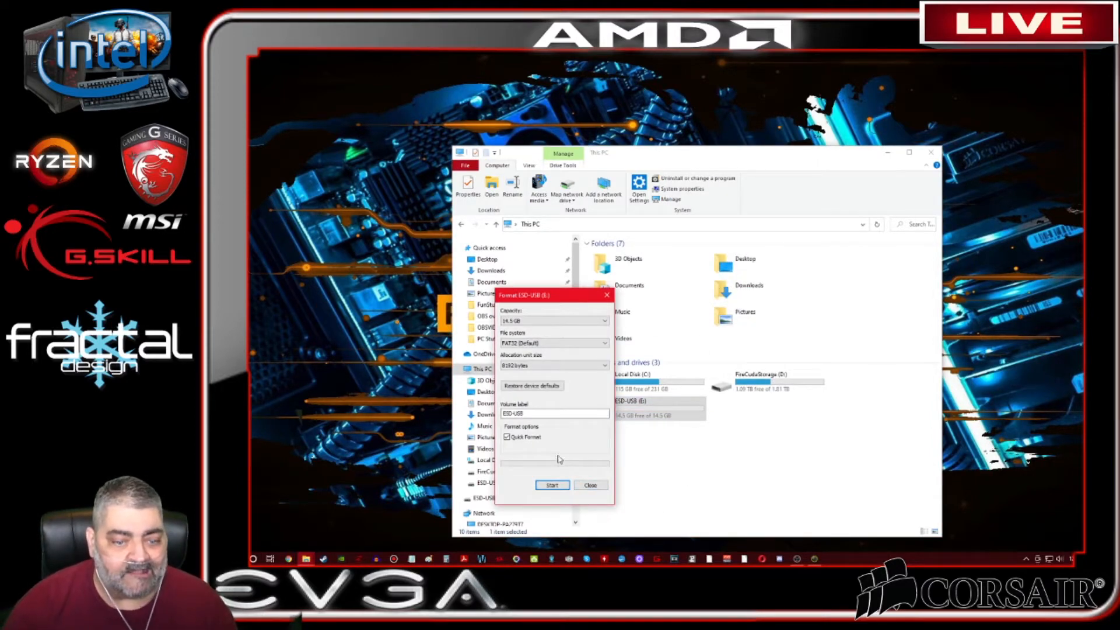
{"action": "left_click", "coordinate": [560, 344]}
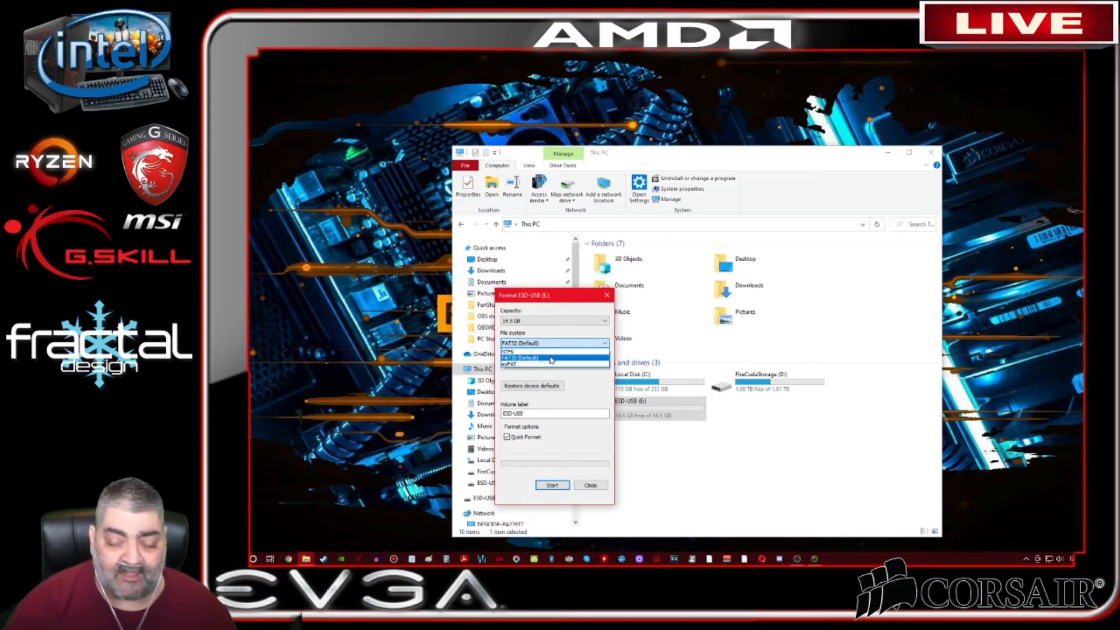
{"action": "left_click", "coordinate": [552, 358]}
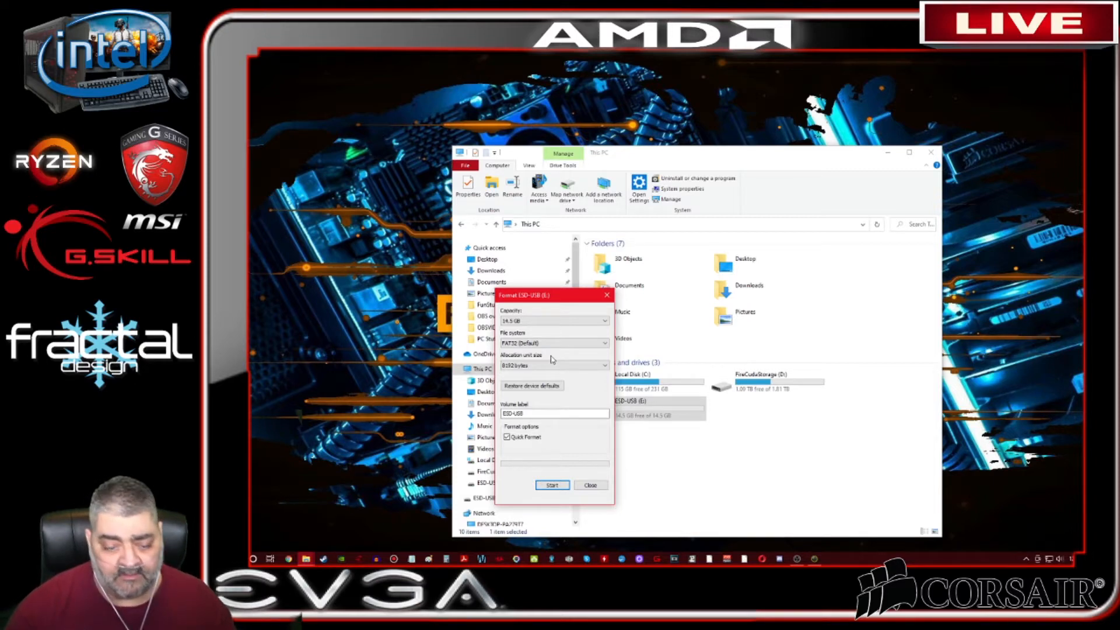
- Run the quick format of the ESD-USB drive, accepting the erasure of its data, and close the format dialog and File Explorer
{"action": "left_click", "coordinate": [551, 485]}
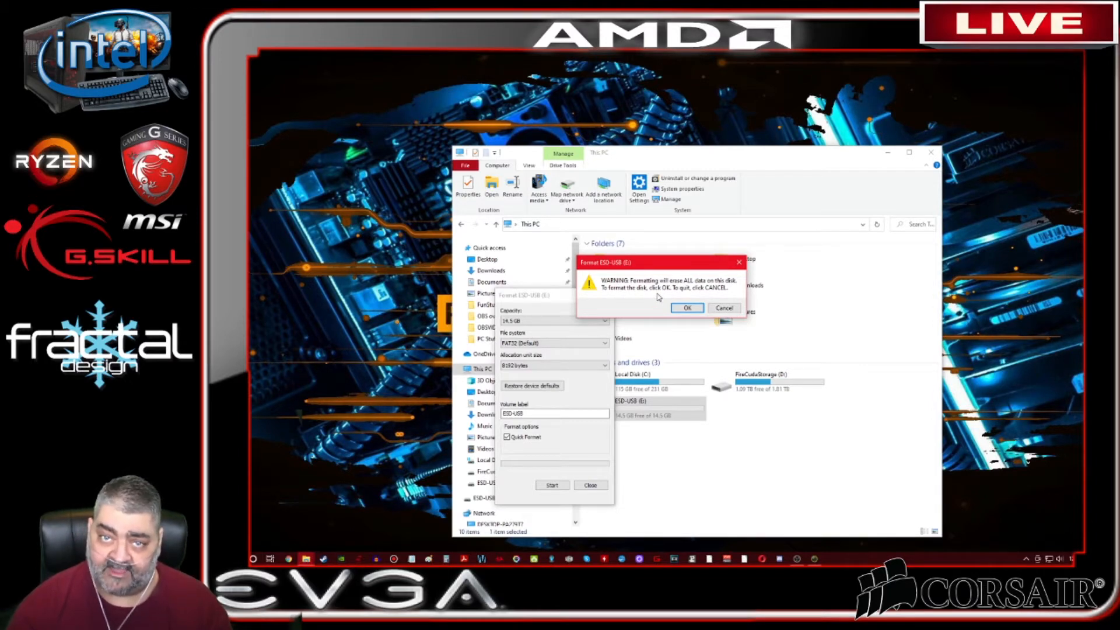
{"action": "left_click", "coordinate": [686, 308]}
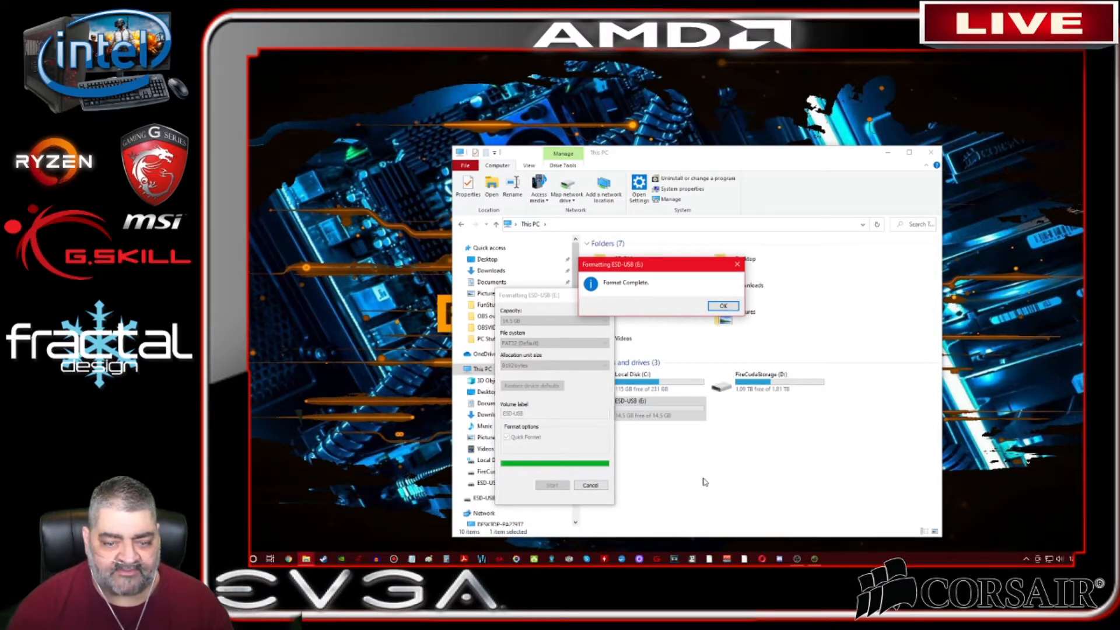
{"action": "left_click", "coordinate": [722, 306]}
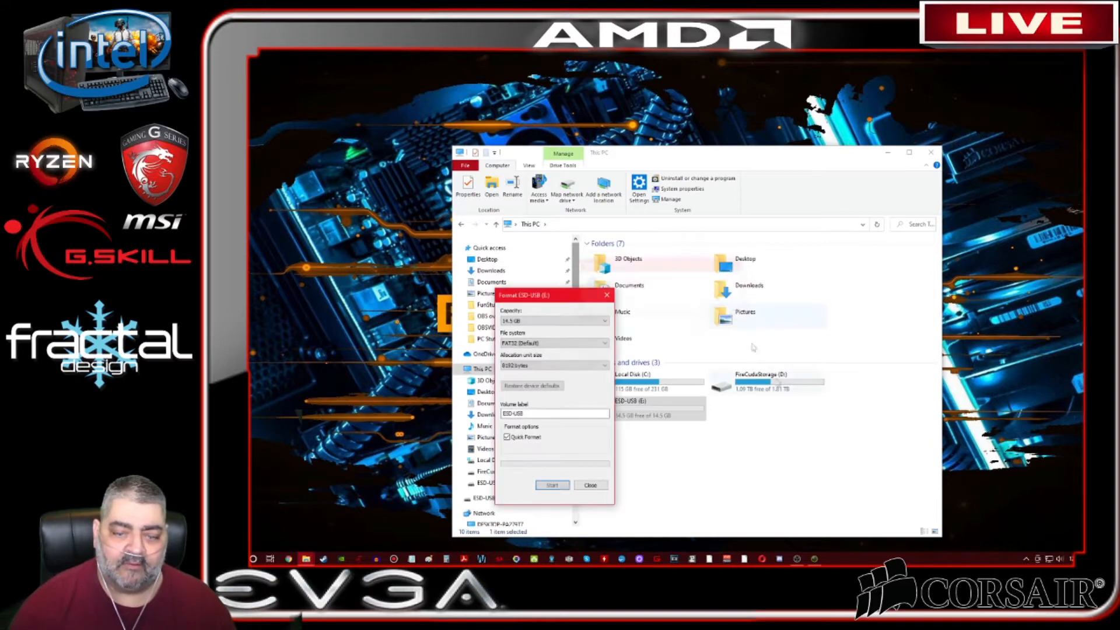
{"action": "left_click", "coordinate": [607, 296]}
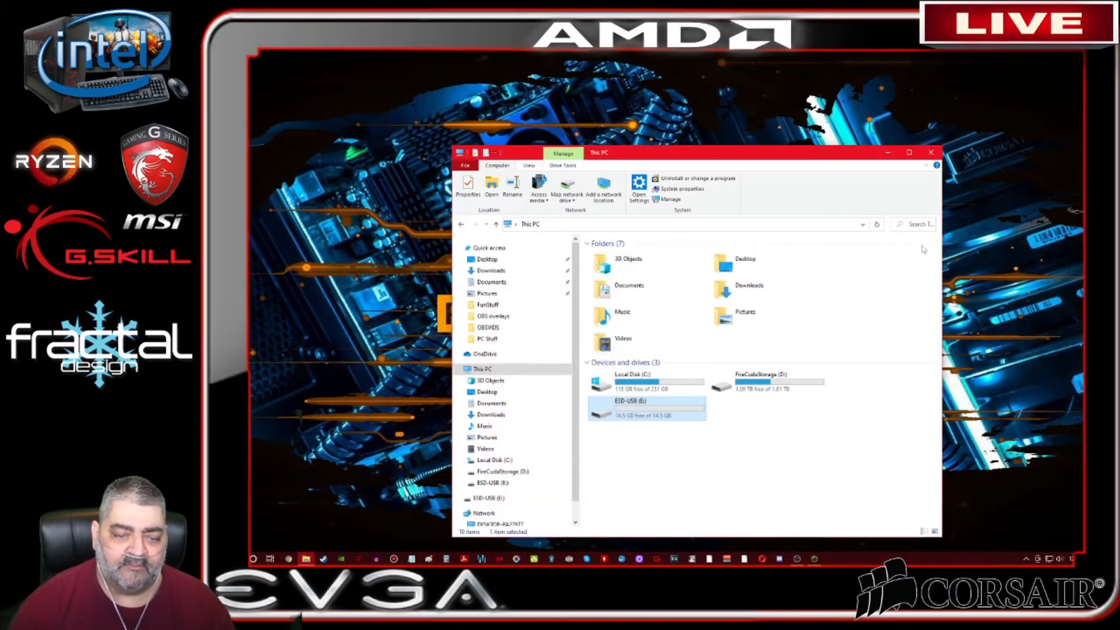
{"action": "left_click", "coordinate": [931, 152]}
{"action": "left_click", "coordinate": [290, 559]}
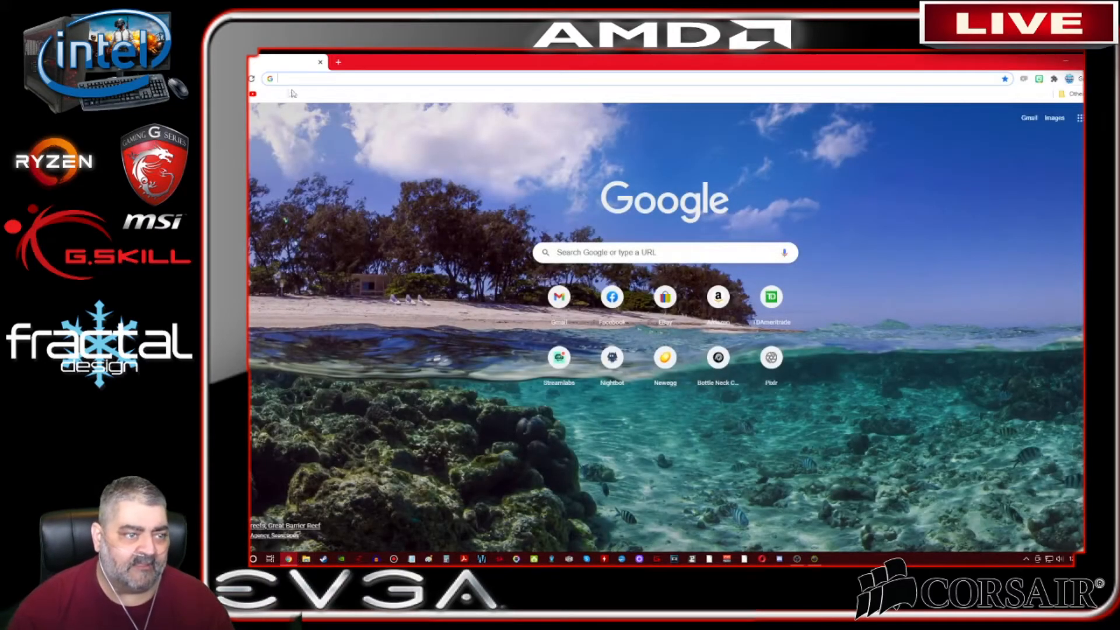
{"action": "right_click", "coordinate": [301, 78]}
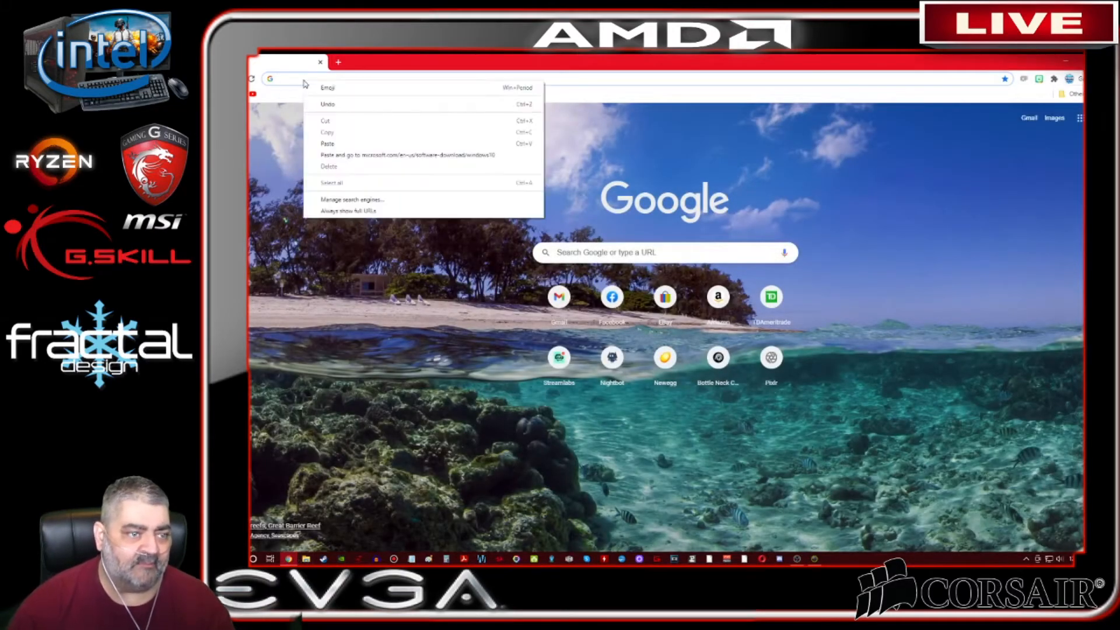
{"action": "left_click", "coordinate": [363, 141]}
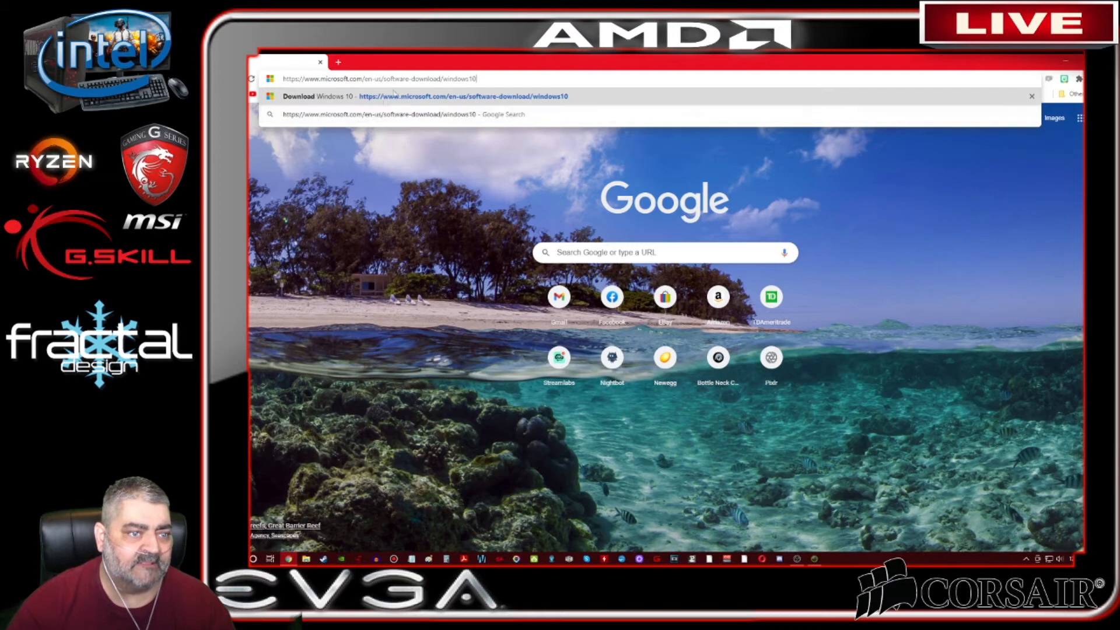
{"action": "left_click", "coordinate": [489, 96]}
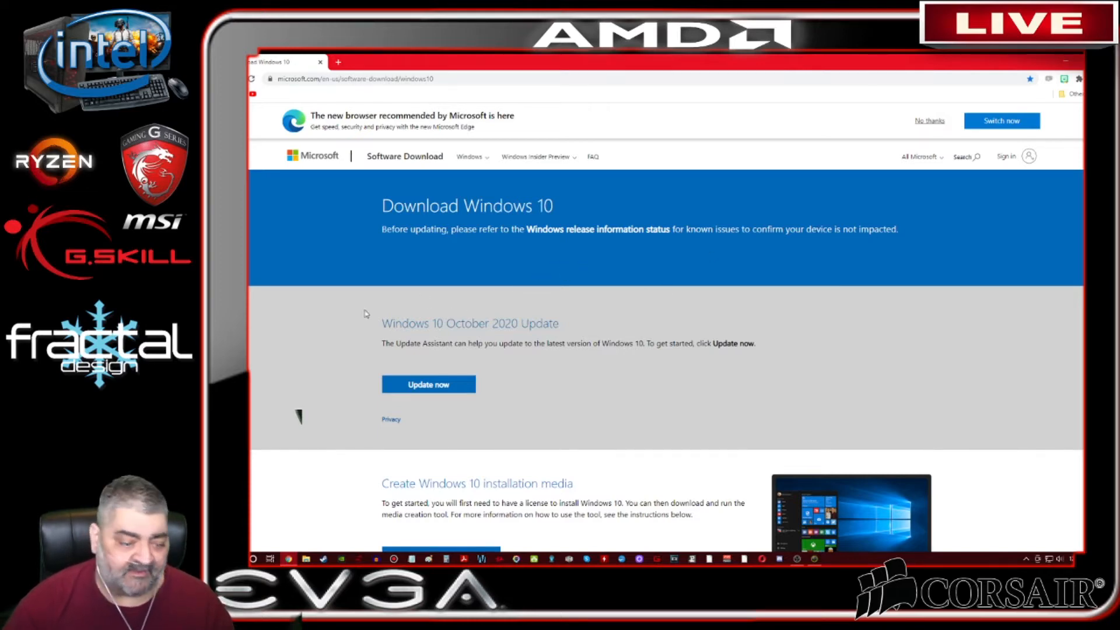
- Expand and review the instructions for using the tool to create installation media for a different PC
{"action": "scroll", "coordinate": [313, 297], "scroll_direction": "down", "scroll_amount": 3}
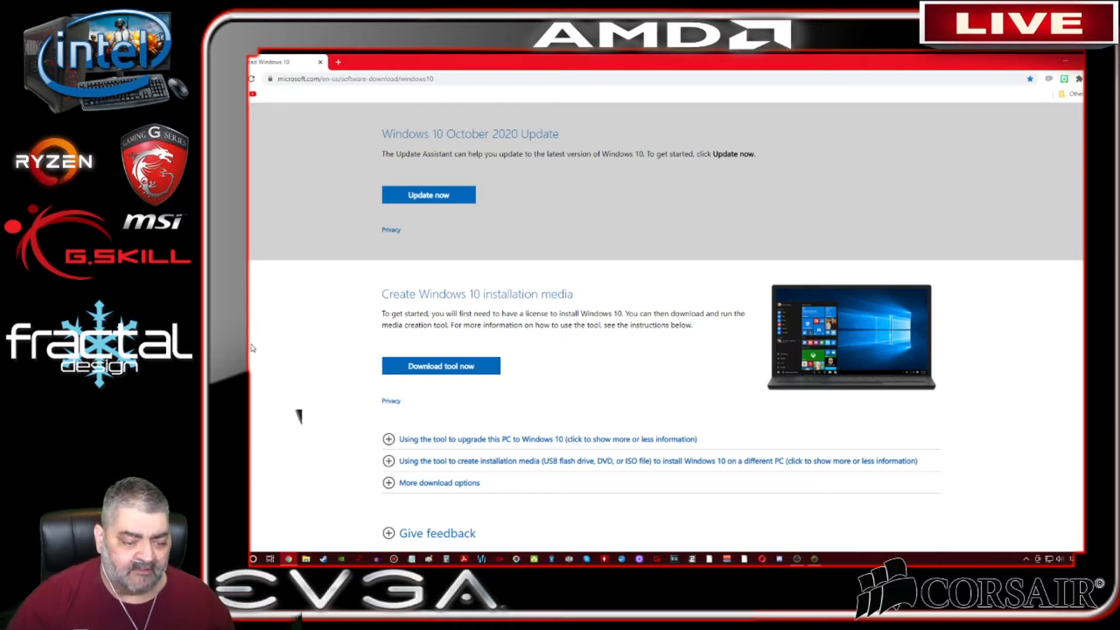
{"action": "scroll", "coordinate": [352, 372], "scroll_direction": "down", "scroll_amount": 2}
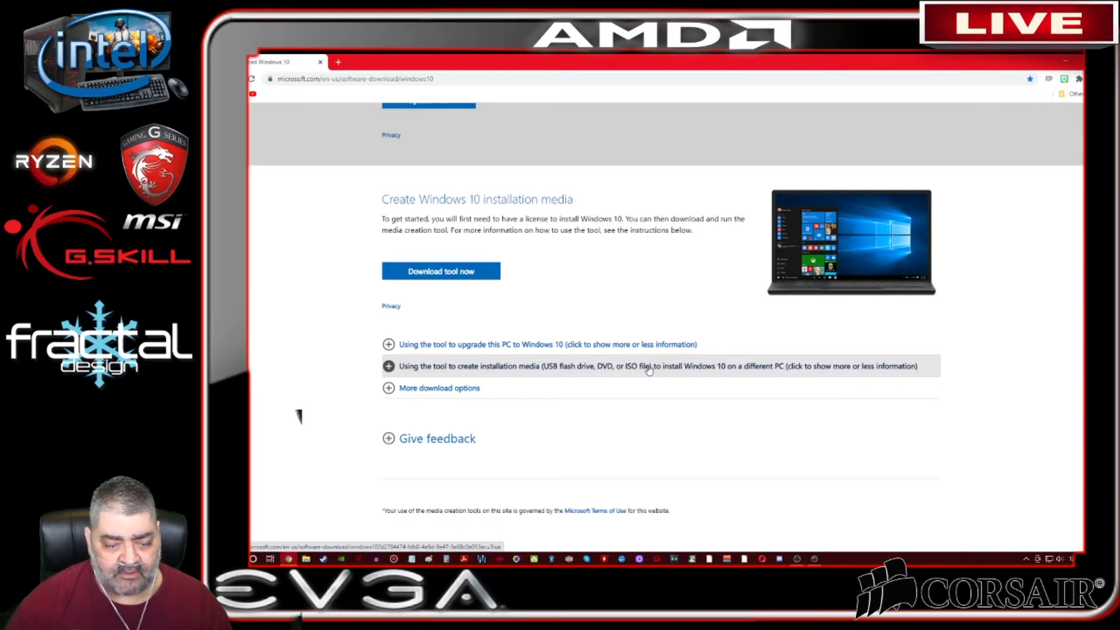
{"action": "left_click", "coordinate": [389, 366]}
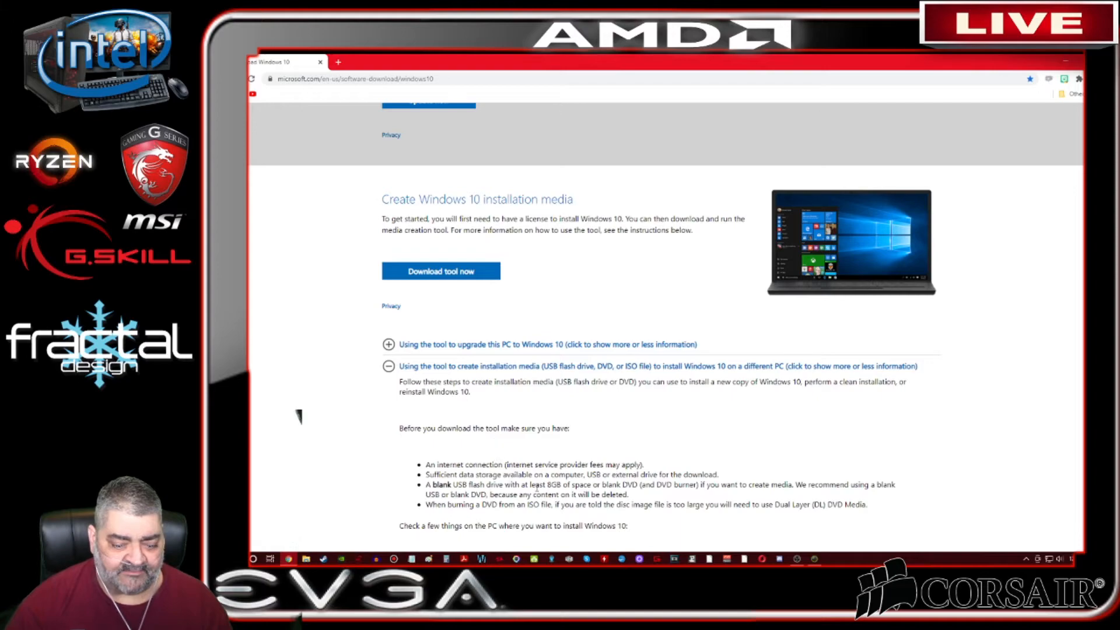
{"action": "scroll", "coordinate": [497, 443], "scroll_direction": "down", "scroll_amount": 2}
{"action": "scroll", "coordinate": [490, 328], "scroll_direction": "down", "scroll_amount": 2}
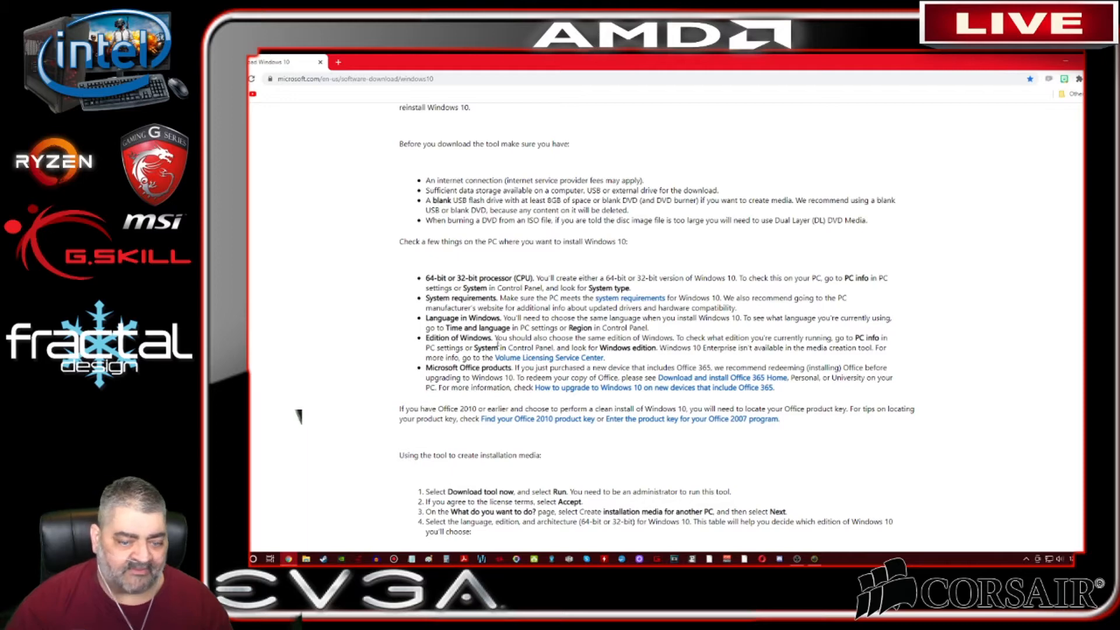
{"action": "scroll", "coordinate": [376, 239], "scroll_direction": "up", "scroll_amount": 3}
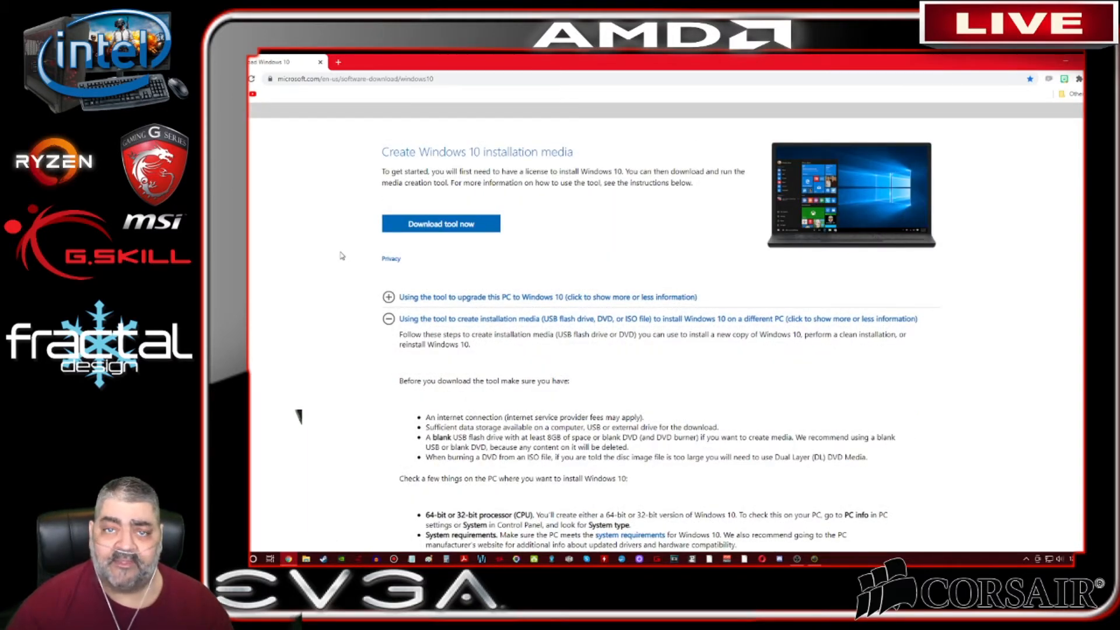
- Download the media creation tool as MediaCreationTool20H2.exe into the Win10instal folder on the Desktop, and close the download page
{"action": "left_click", "coordinate": [460, 230]}
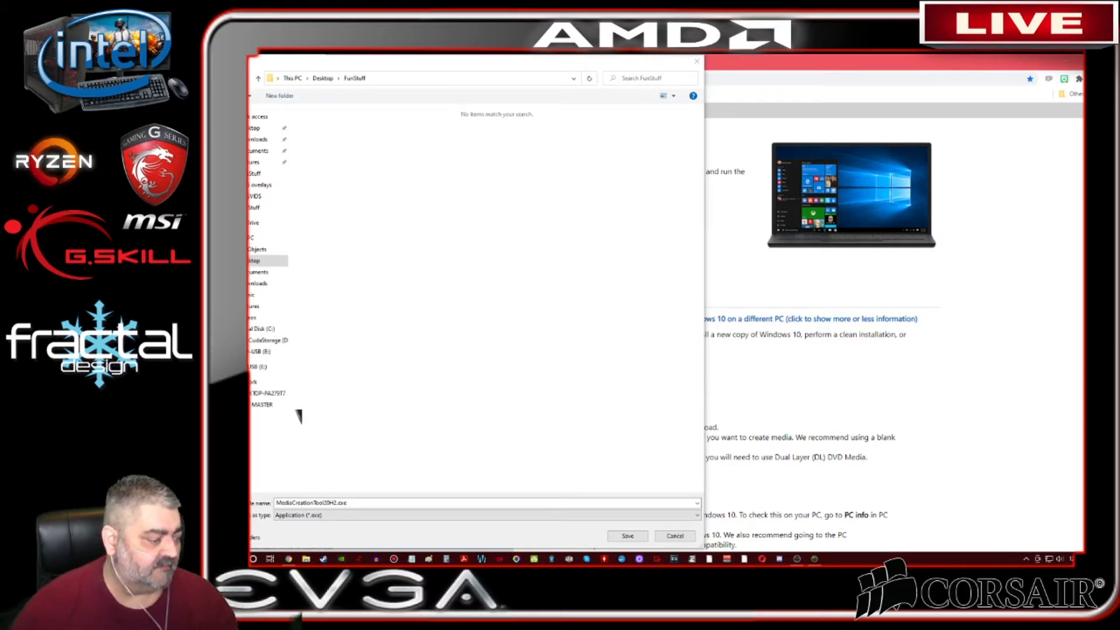
{"action": "left_click", "coordinate": [579, 79]}
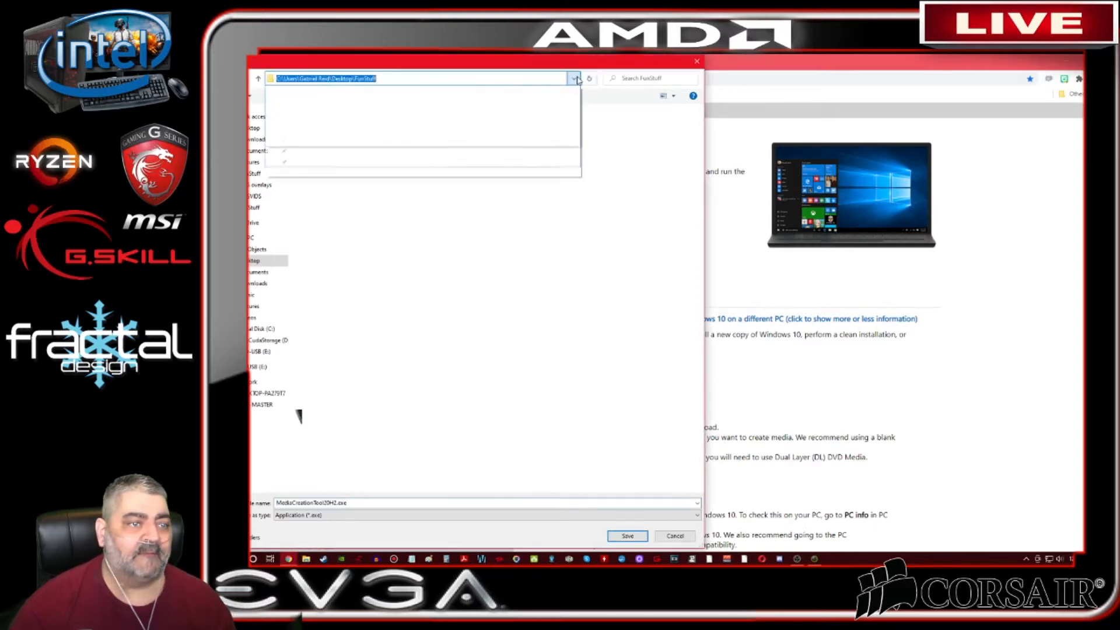
{"action": "left_click", "coordinate": [394, 88]}
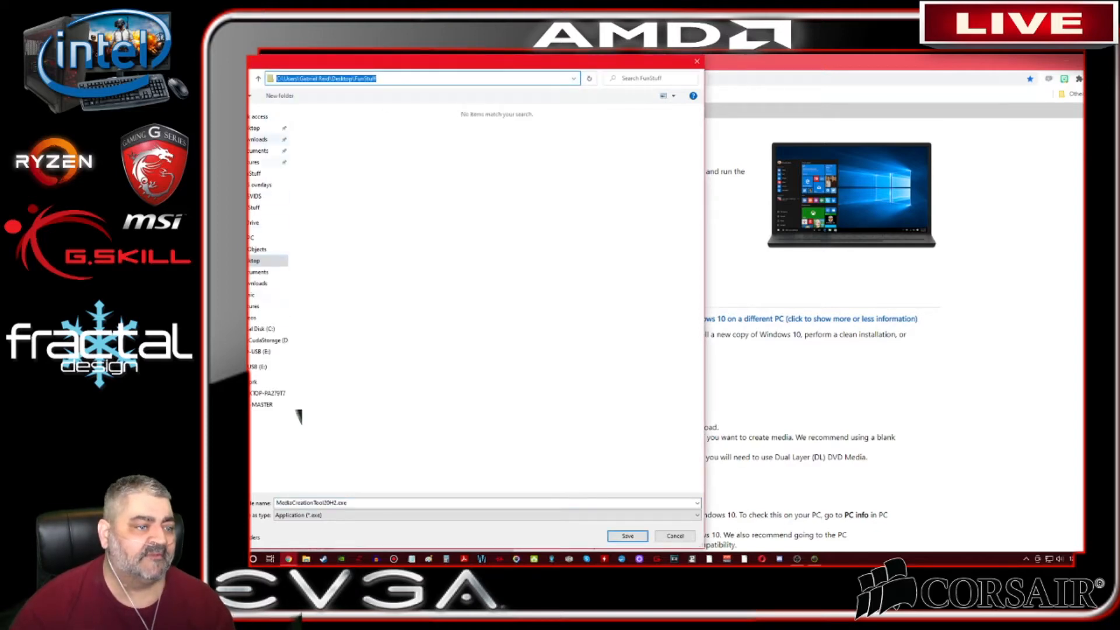
{"action": "left_click", "coordinate": [274, 128]}
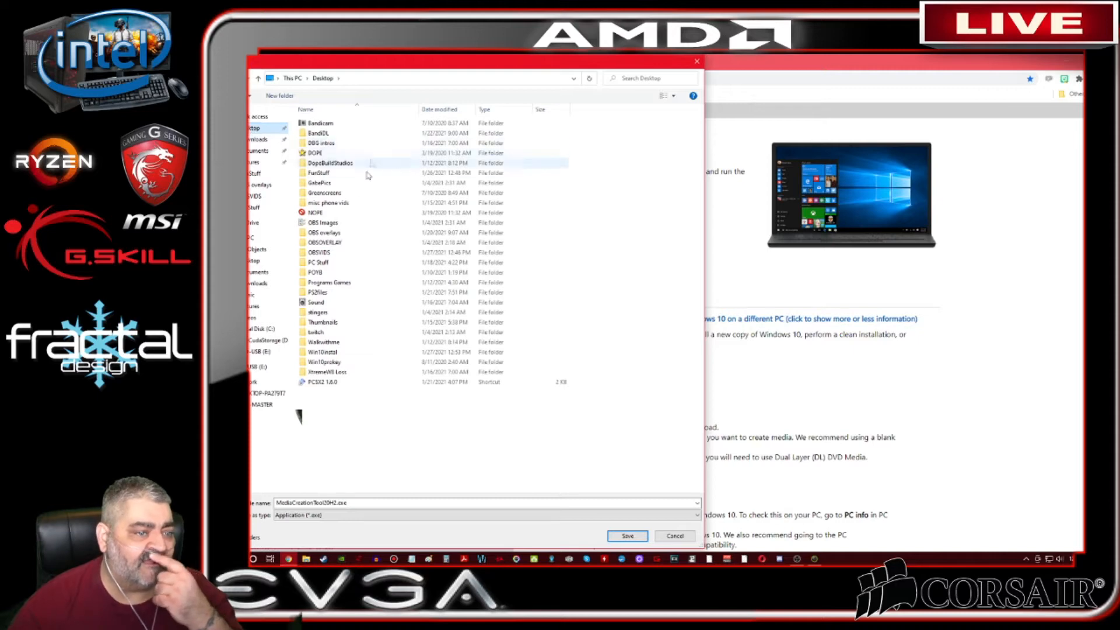
{"action": "double_click", "coordinate": [349, 353]}
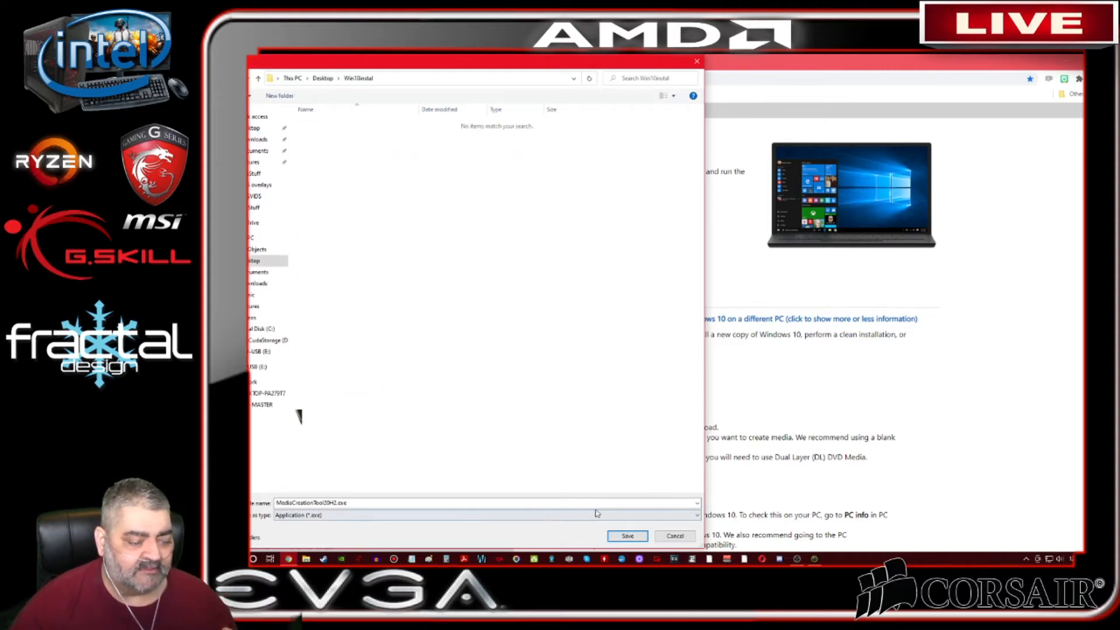
{"action": "left_click", "coordinate": [626, 535]}
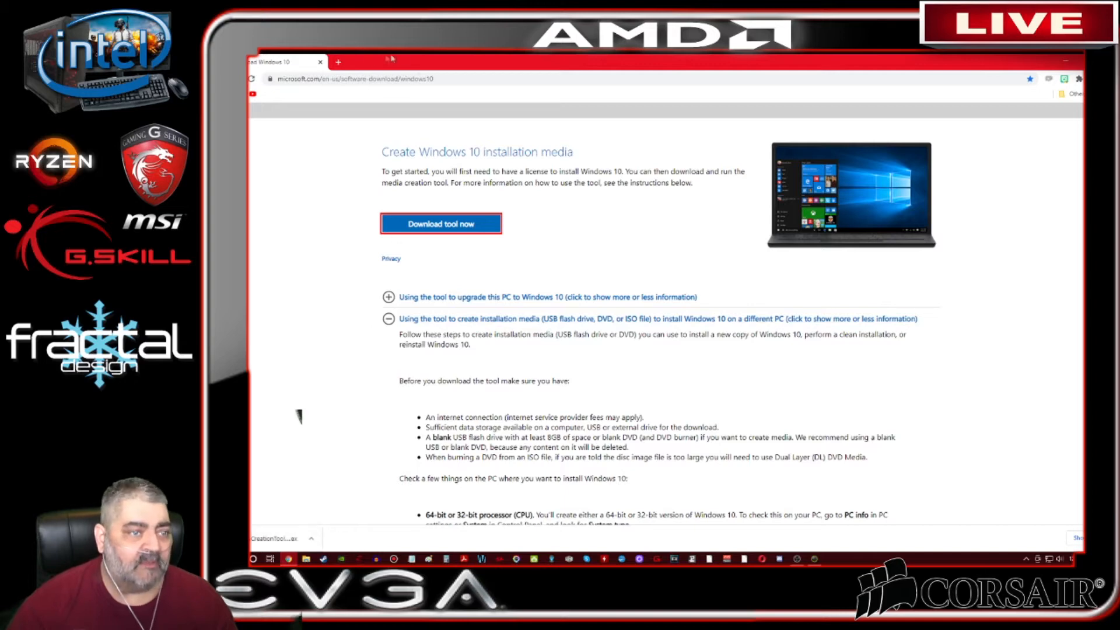
{"action": "left_click", "coordinate": [321, 62]}
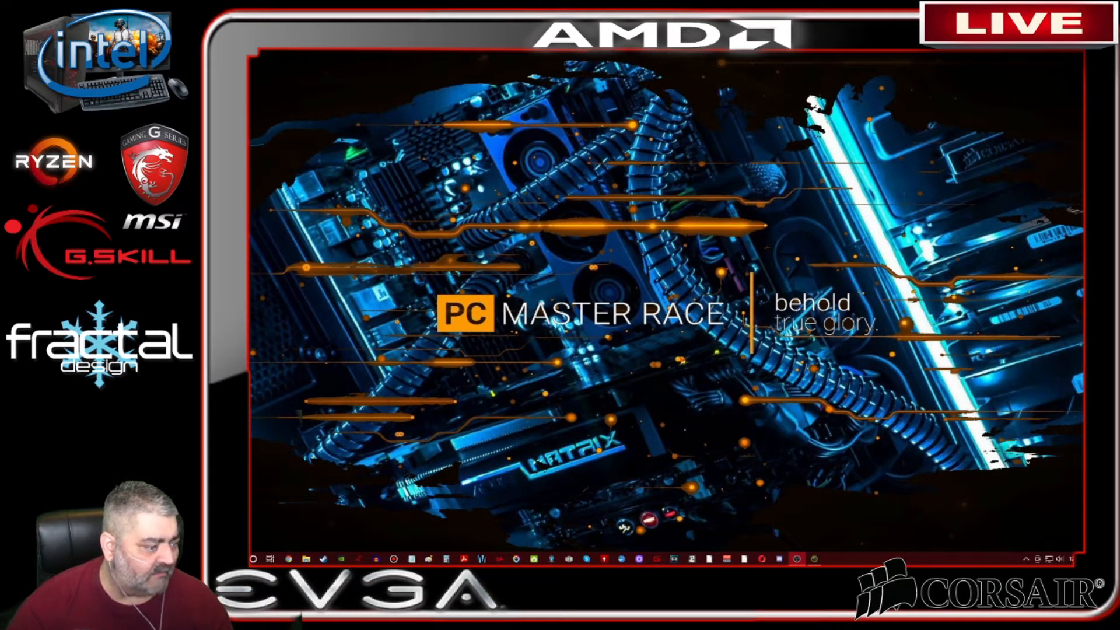
- Move the Win10instal folder to the middle of the desktop, open it and run MediaCreationTool20H2.exe, allowing it to make changes
{"action": "left_click_drag", "start_coordinate": [251, 490], "coordinate": [251, 523]}
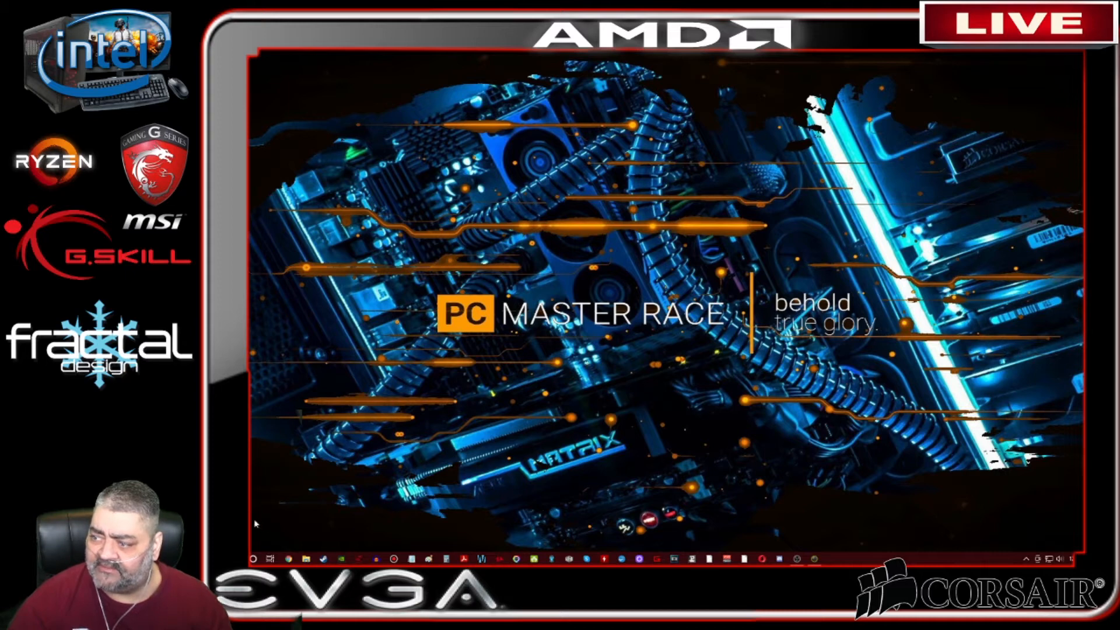
{"action": "left_click_drag", "start_coordinate": [251, 521], "coordinate": [660, 279]}
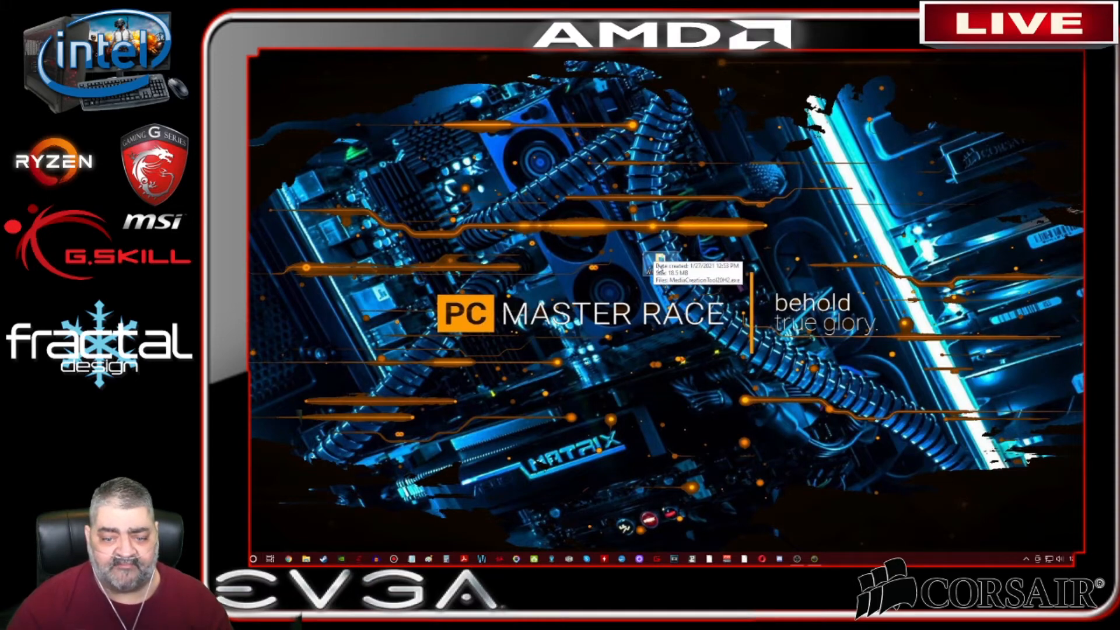
{"action": "double_click", "coordinate": [659, 259]}
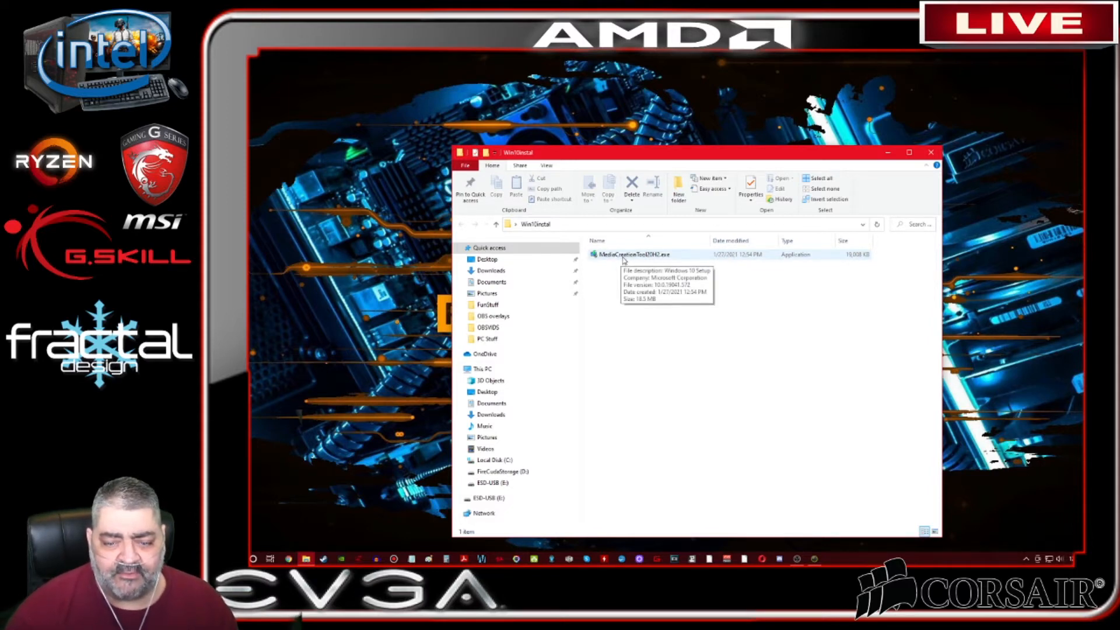
{"action": "double_click", "coordinate": [685, 256]}
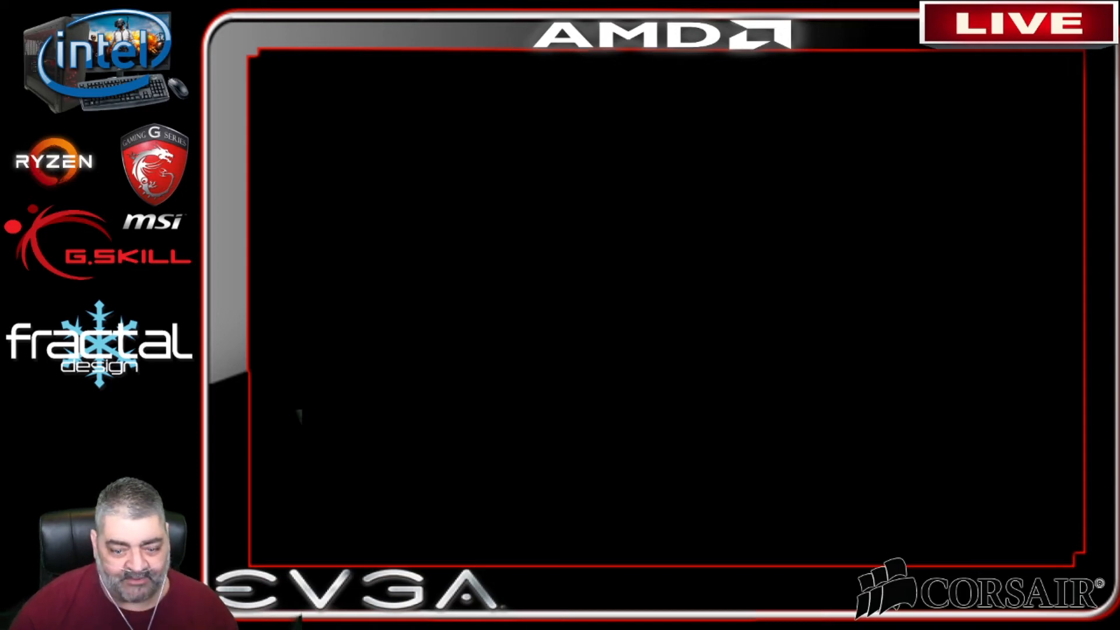
{"action": "left_click", "coordinate": [607, 376]}
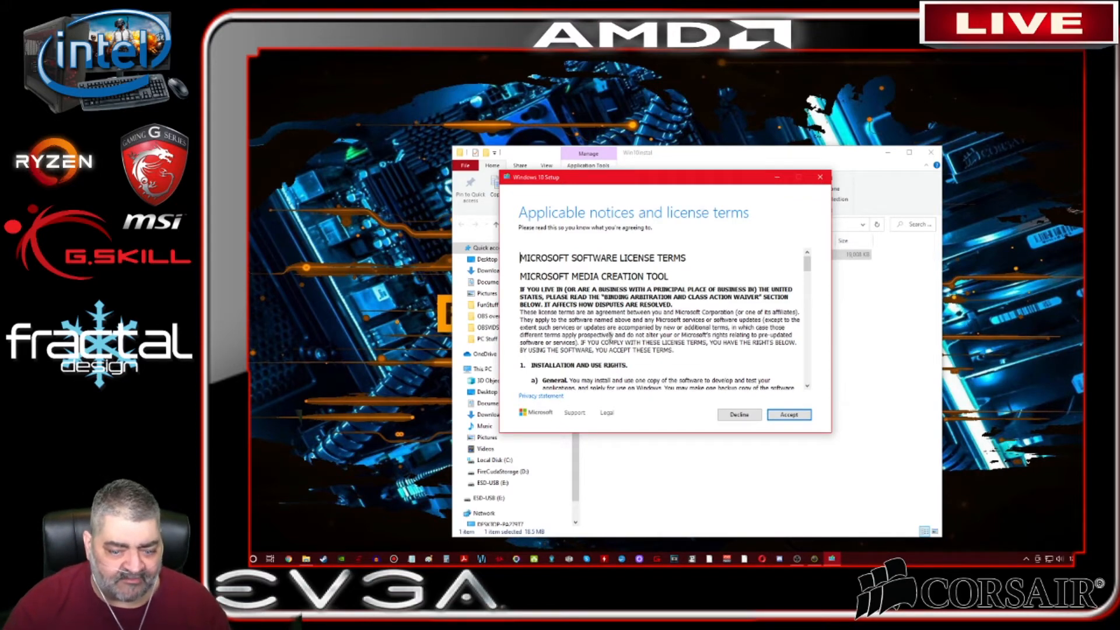
- Accept the license terms and continue with creating installation media (USB flash drive, DVD, or ISO file) for another PC
{"action": "scroll", "coordinate": [620, 332], "scroll_direction": "down", "scroll_amount": 12}
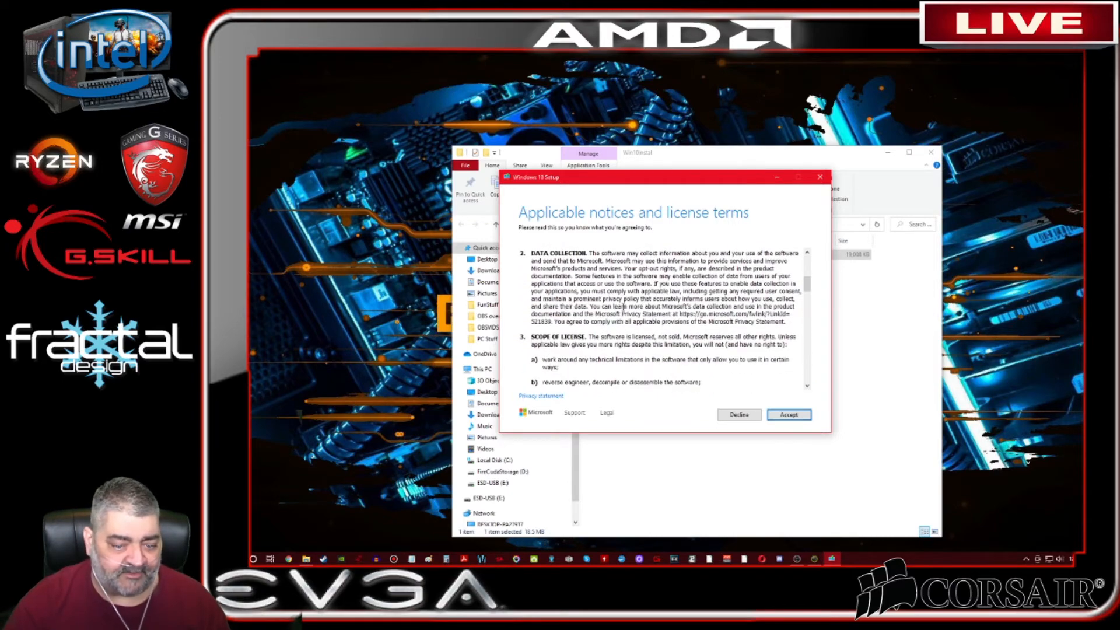
{"action": "scroll", "coordinate": [623, 305], "scroll_direction": "down", "scroll_amount": 4}
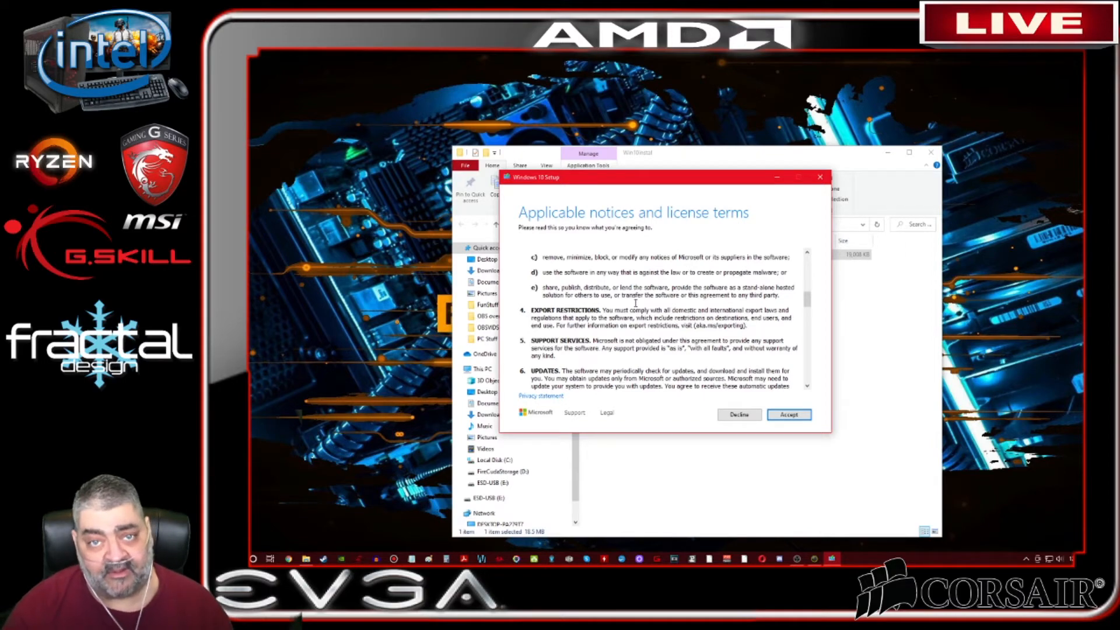
{"action": "scroll", "coordinate": [640, 299], "scroll_direction": "down", "scroll_amount": 3}
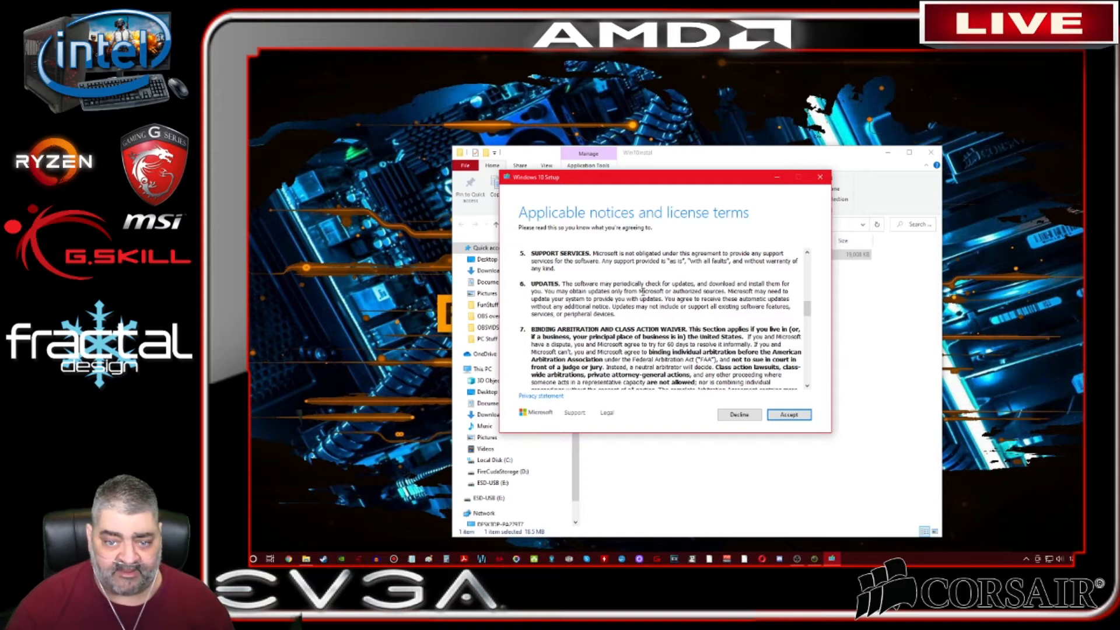
{"action": "left_click", "coordinate": [785, 415]}
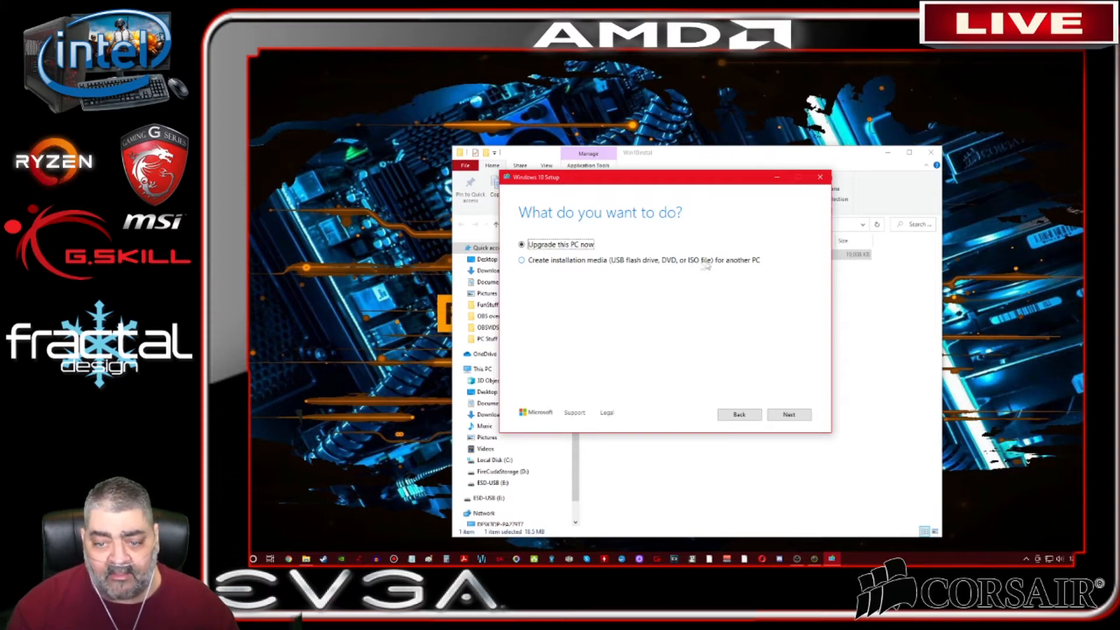
{"action": "left_click", "coordinate": [522, 261]}
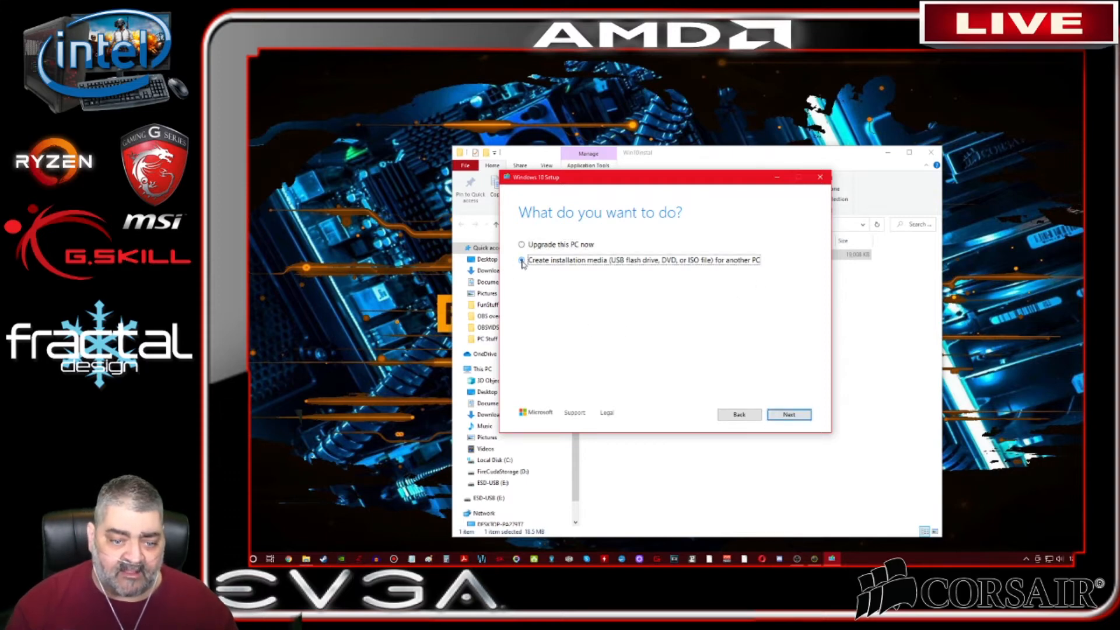
{"action": "left_click", "coordinate": [789, 414]}
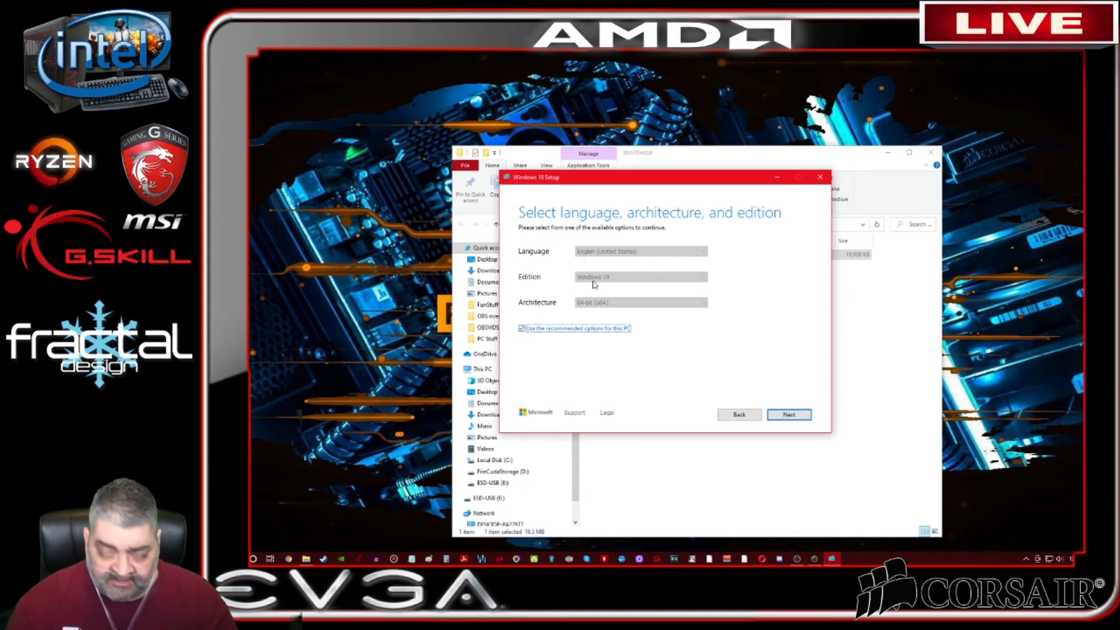
- Keep the recommended options of English (United States), Windows 10 and 64-bit (x64) for the installation media and continue
{"action": "left_click", "coordinate": [521, 328]}
{"action": "left_click", "coordinate": [662, 253]}
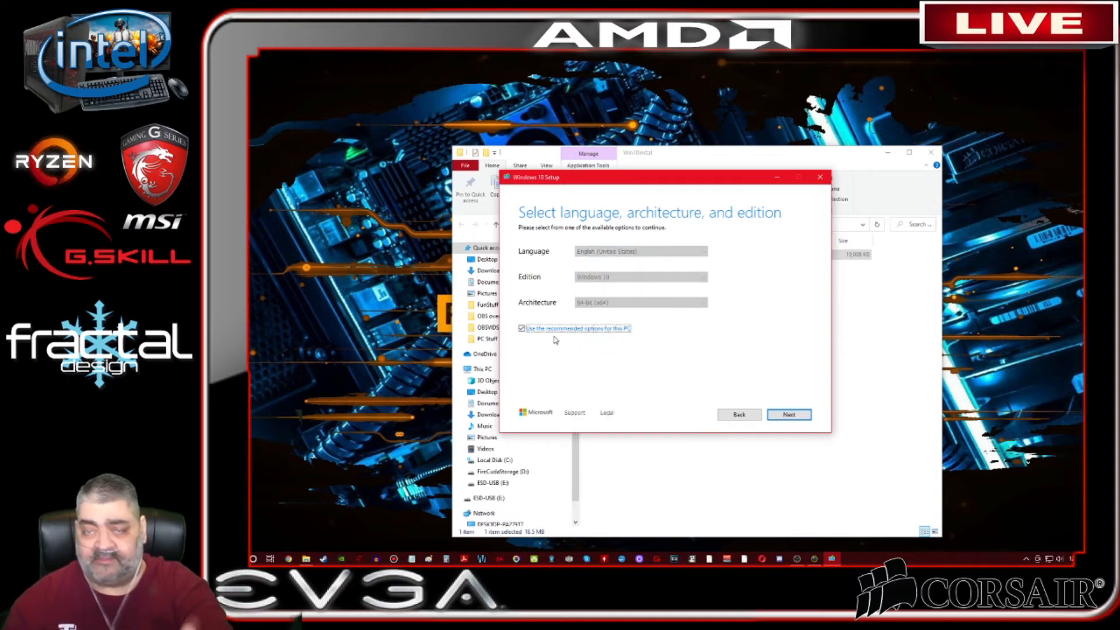
{"action": "left_click", "coordinate": [786, 416]}
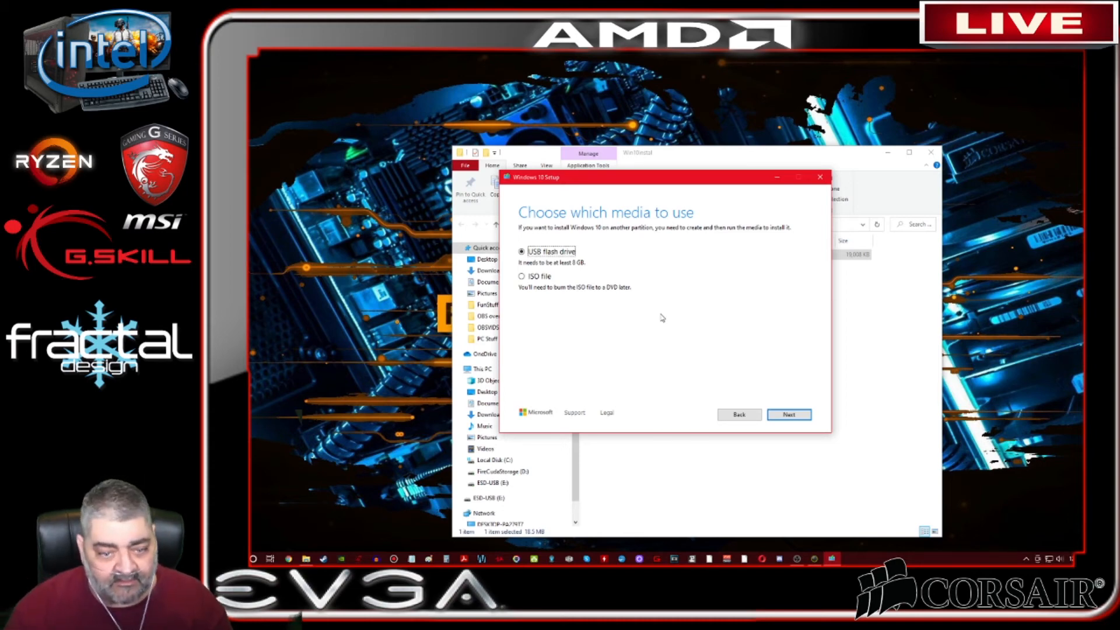
- Create the installation media on the USB flash drive E: (ESD-USB) and finish the setup once the drive is written
{"action": "left_click", "coordinate": [787, 415]}
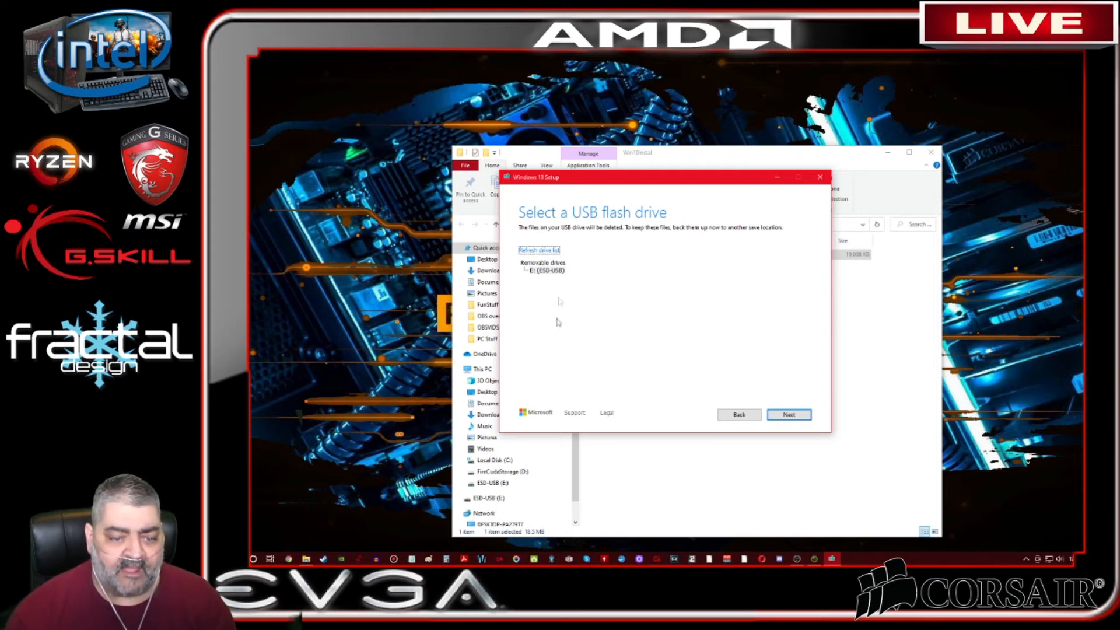
{"action": "left_click", "coordinate": [533, 250]}
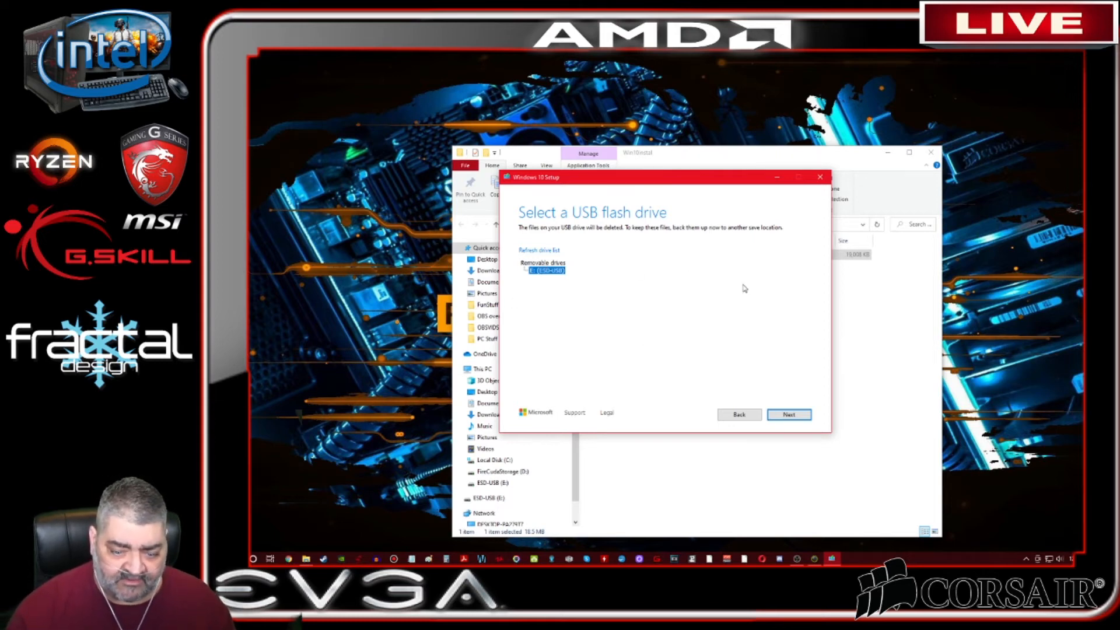
{"action": "left_click", "coordinate": [787, 414]}
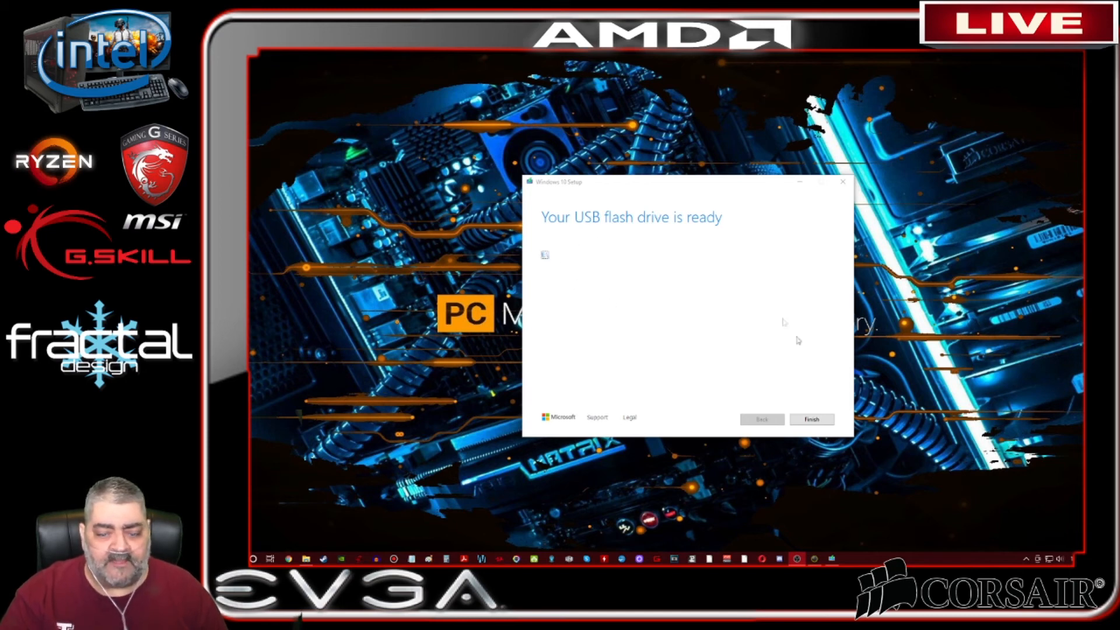
{"action": "left_click", "coordinate": [811, 419]}
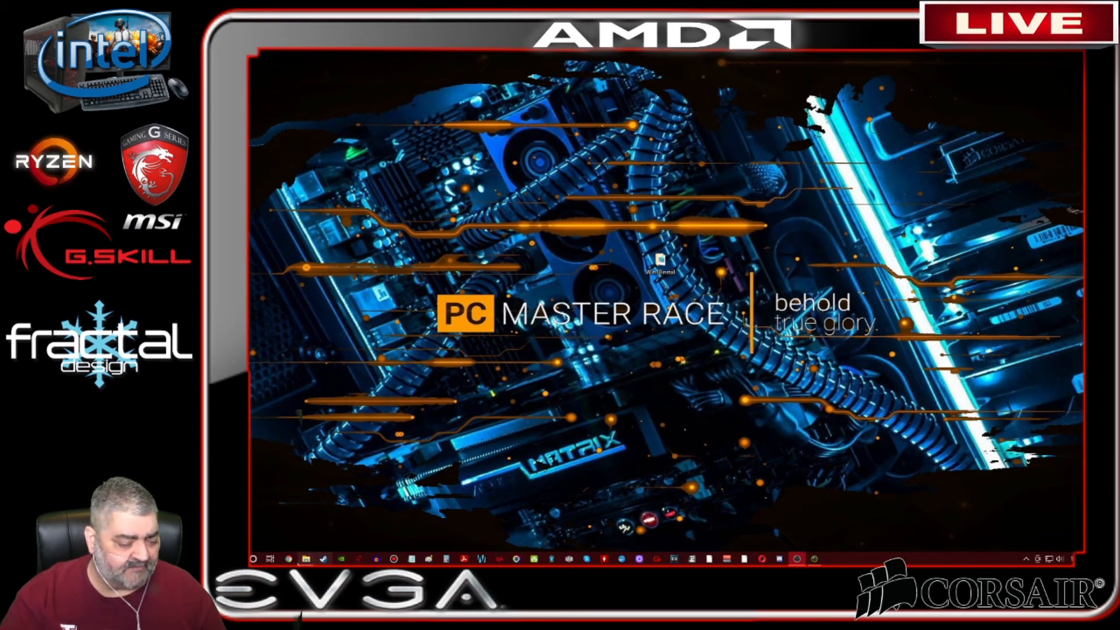
- Open the ESD-USB (E:) drive in File Explorer to check the installation files on it, and close the window
{"action": "left_click", "coordinate": [305, 559]}
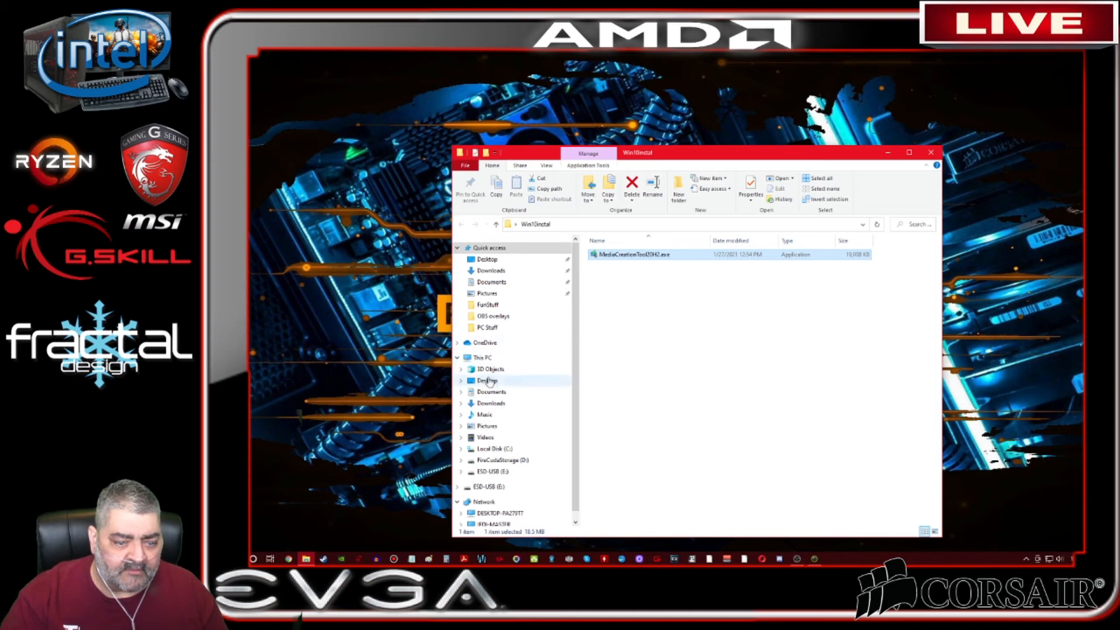
{"action": "left_click", "coordinate": [506, 359]}
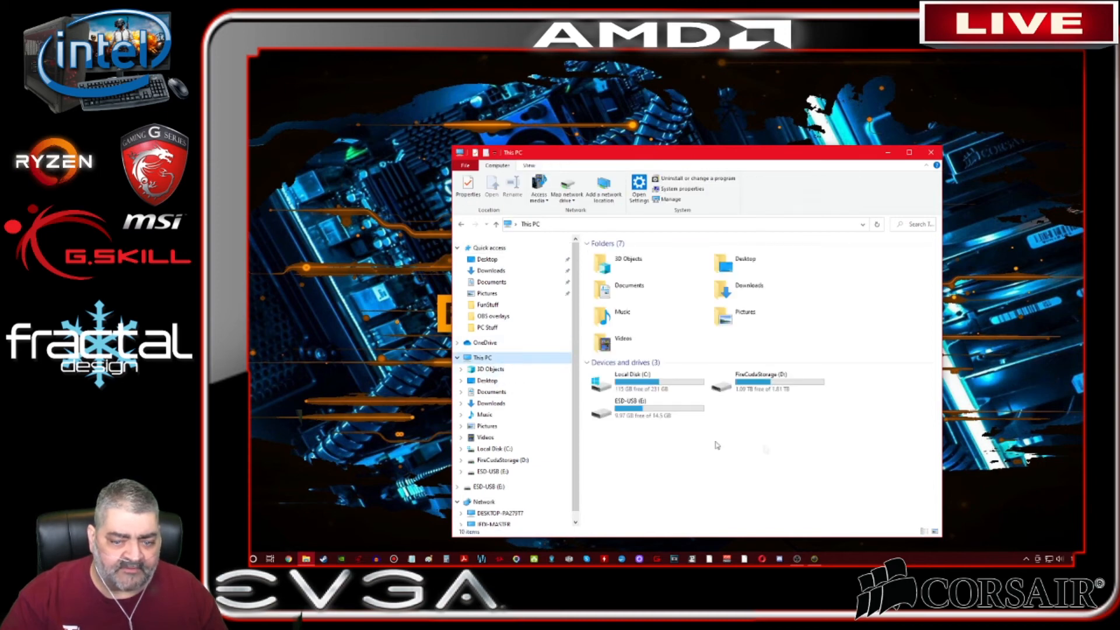
{"action": "double_click", "coordinate": [661, 406]}
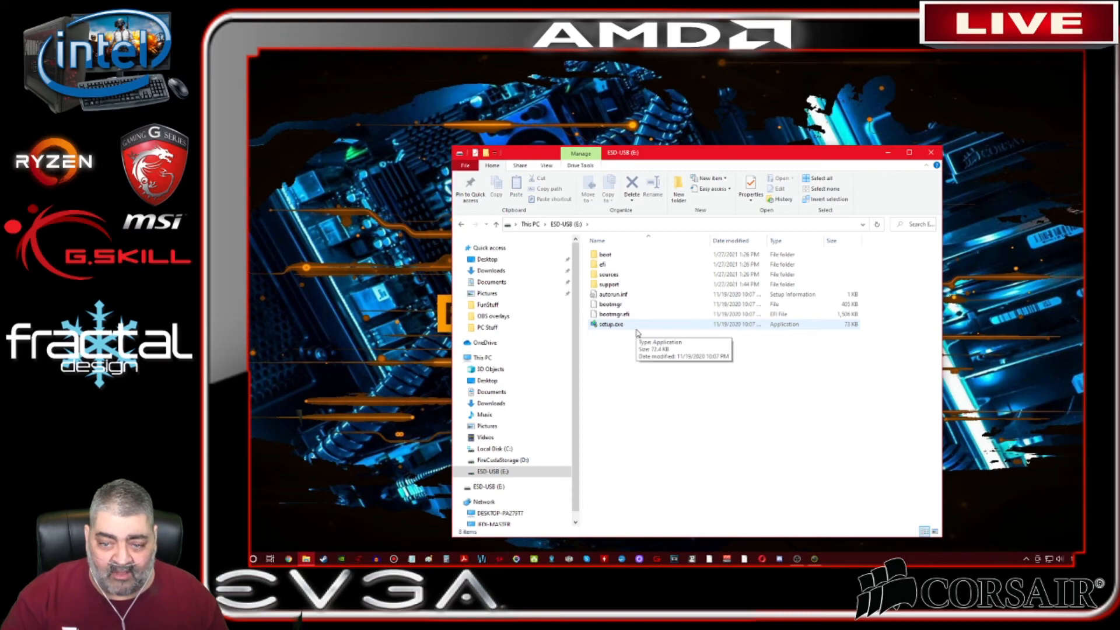
{"action": "left_click", "coordinate": [933, 154]}
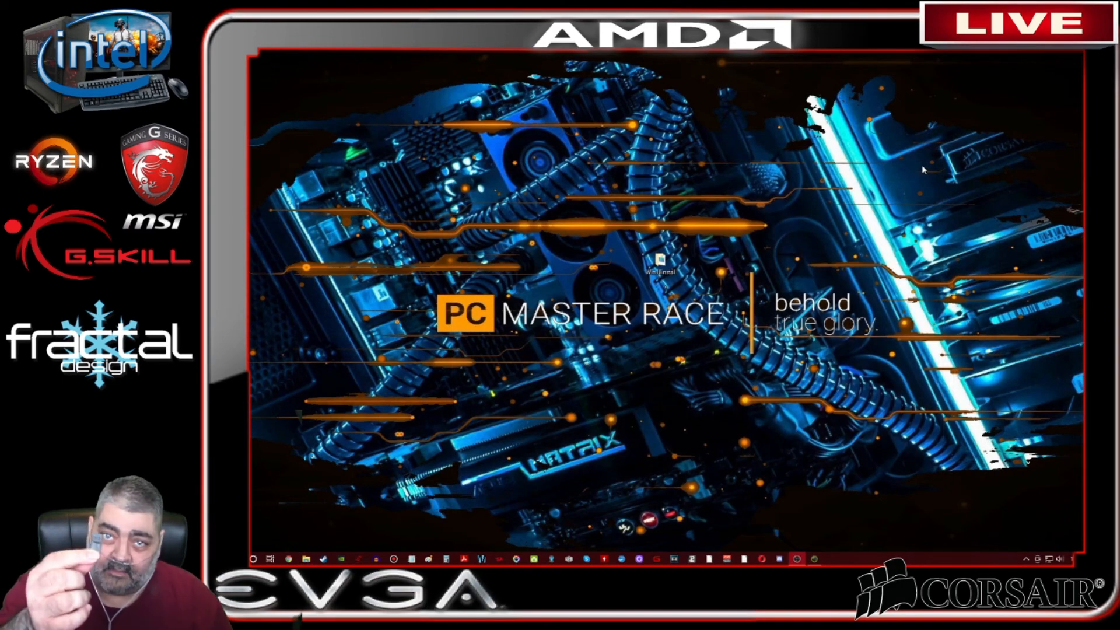